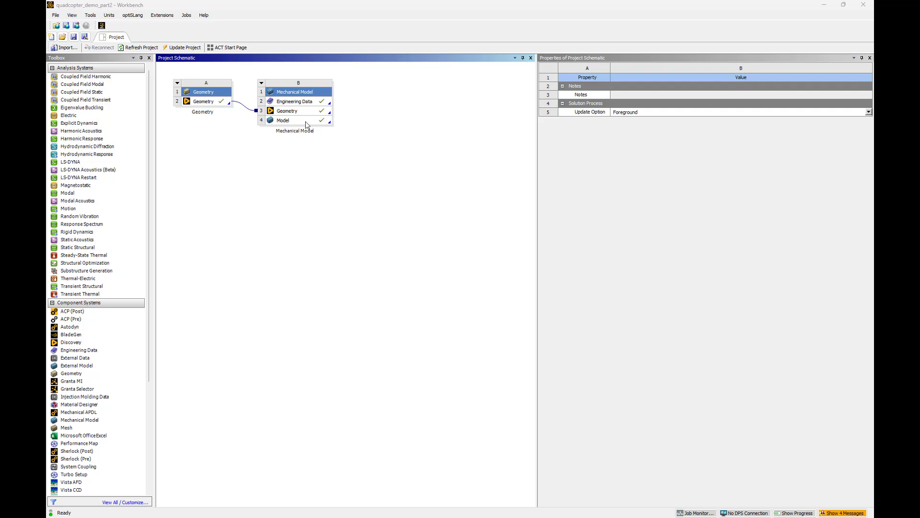
Open the Model (B4) cell in Ansys Mechanical to show the two-hole plate and its outline tree
right_click(307, 124)
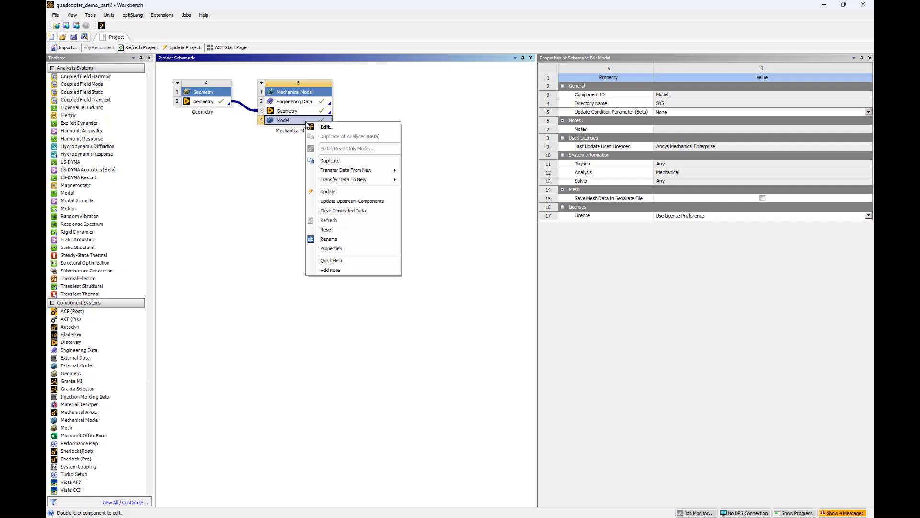
left_click(327, 126)
left_click(102, 118)
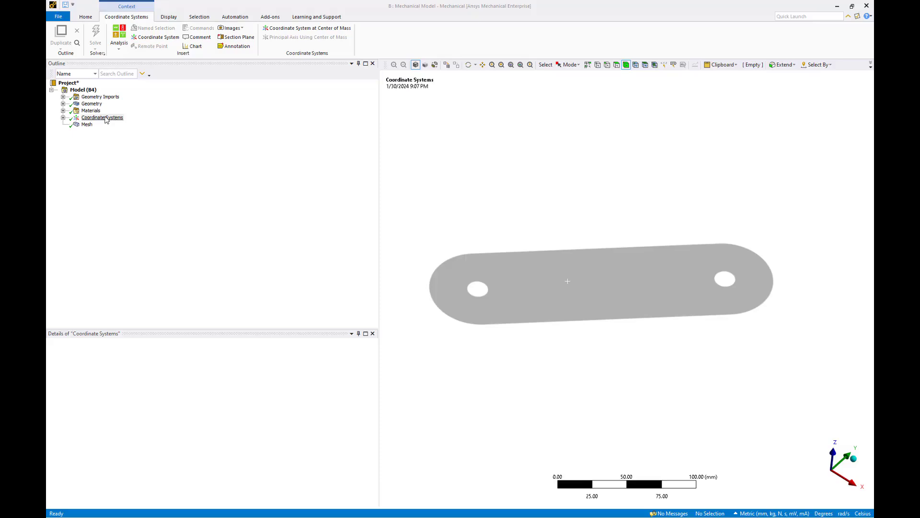
Insert a new coordinate system with its origin on the plate body at 235.96, 130.46, 7.5 mm
right_click(105, 120)
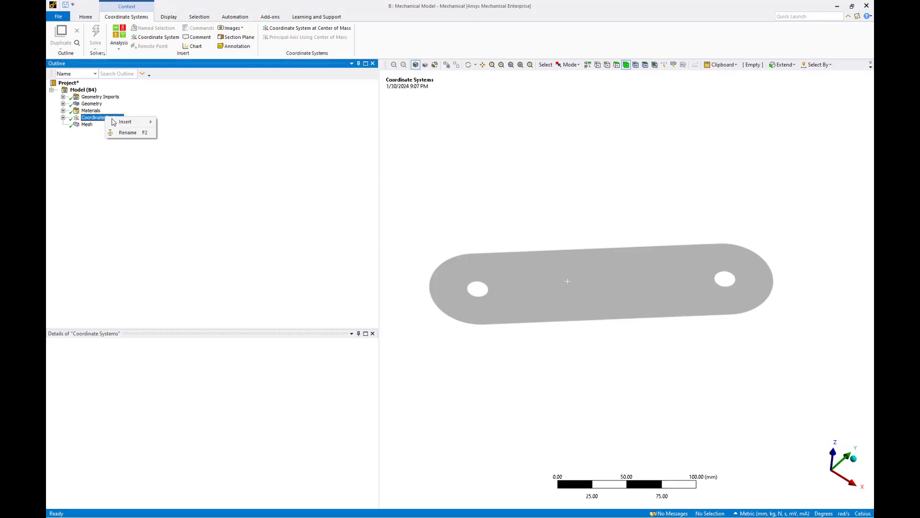
mouse_move(120, 123)
left_click(176, 125)
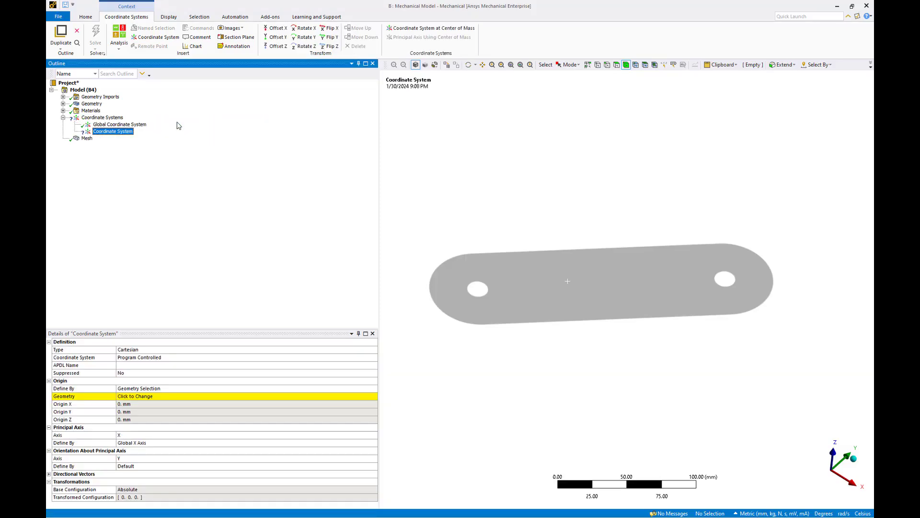
left_click(555, 274)
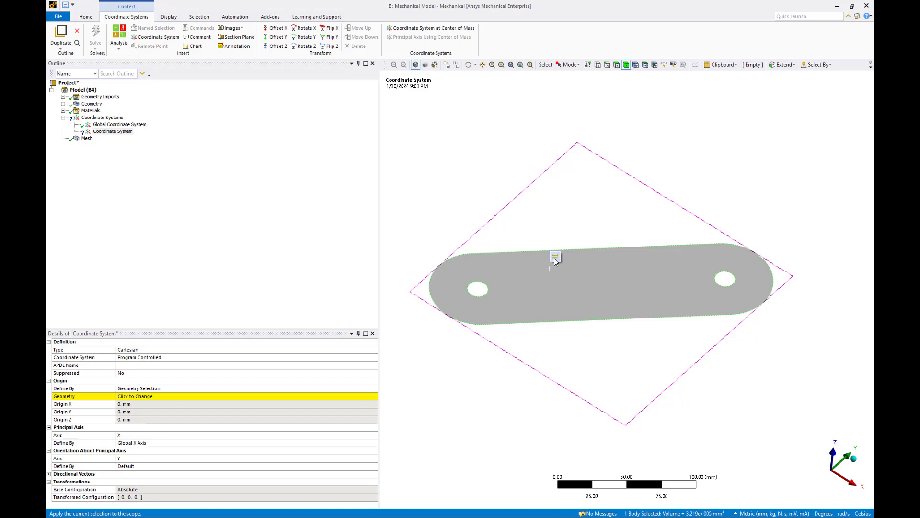
left_click(555, 259)
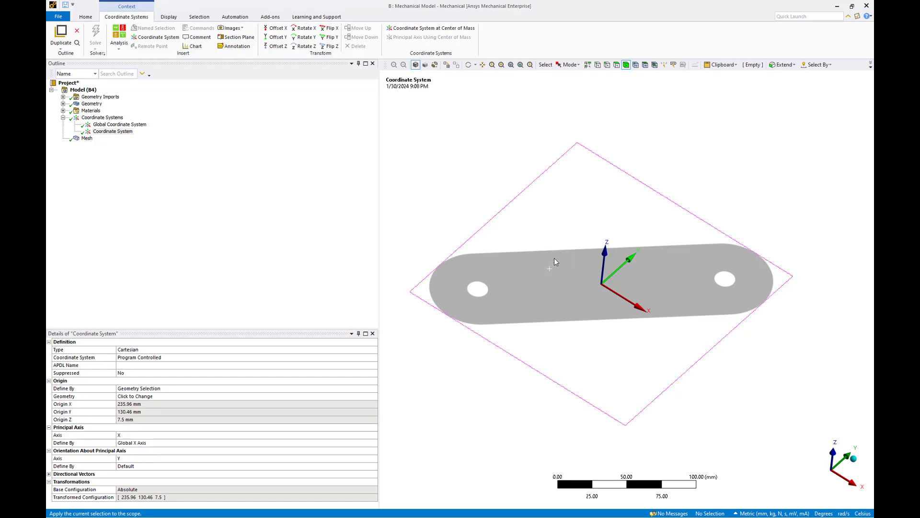
left_click(375, 443)
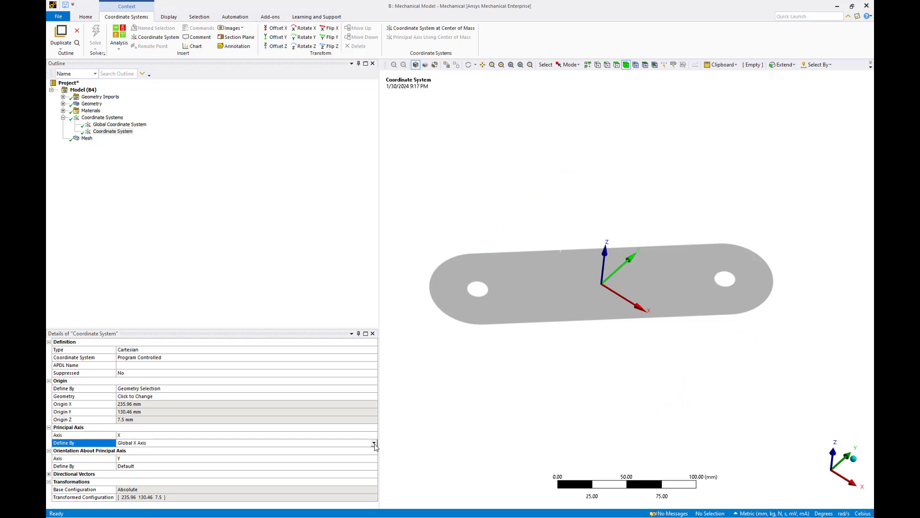
Define the coordinate system's principal X axis by the plate's 180 mm long top edge
left_click(374, 443)
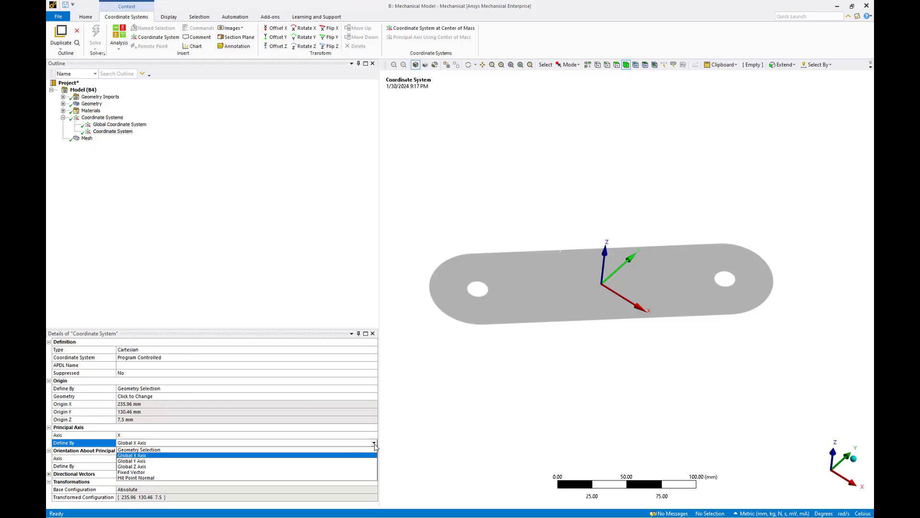
left_click(372, 450)
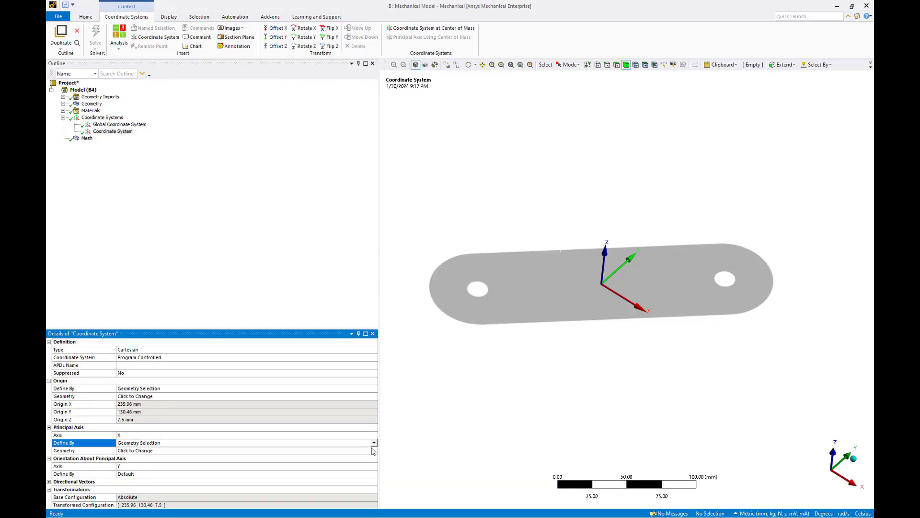
left_click(607, 65)
left_click(568, 252)
mouse_move(574, 238)
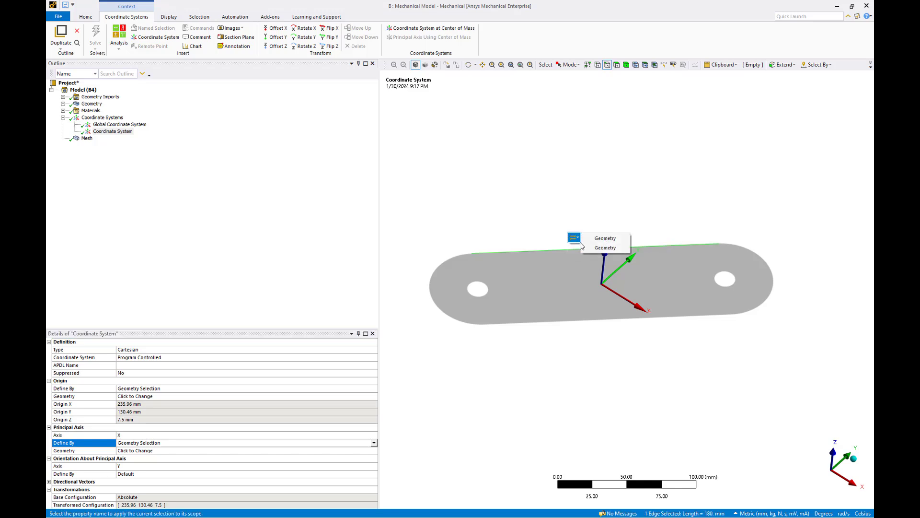
left_click(588, 248)
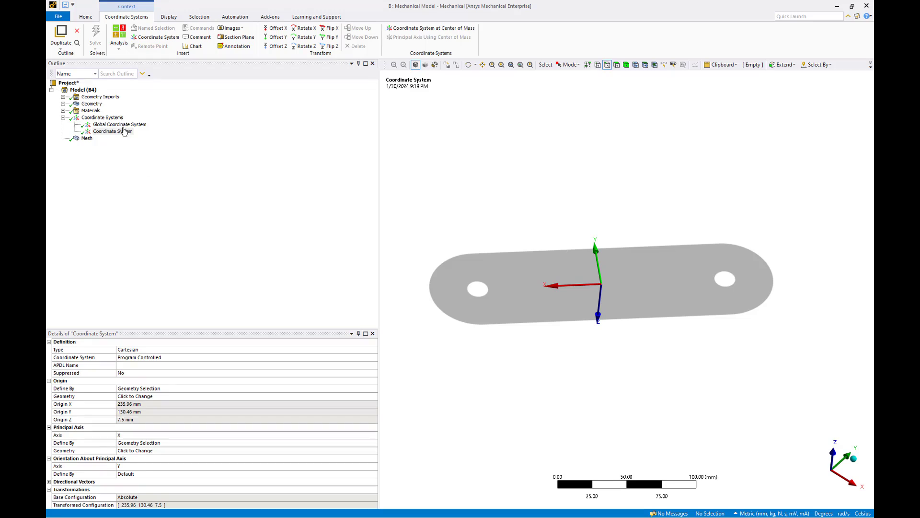
Insert a Layered Section scoped to the plate body
right_click(99, 104)
mouse_move(118, 109)
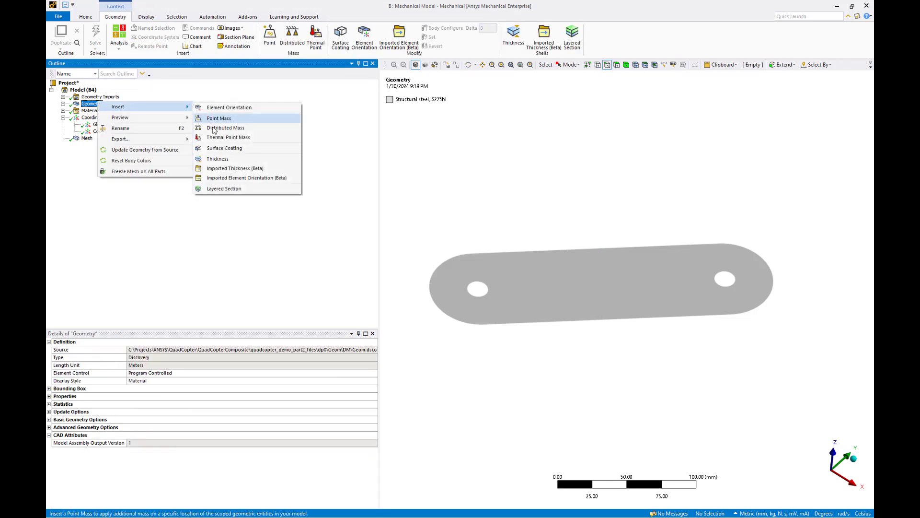
left_click(221, 188)
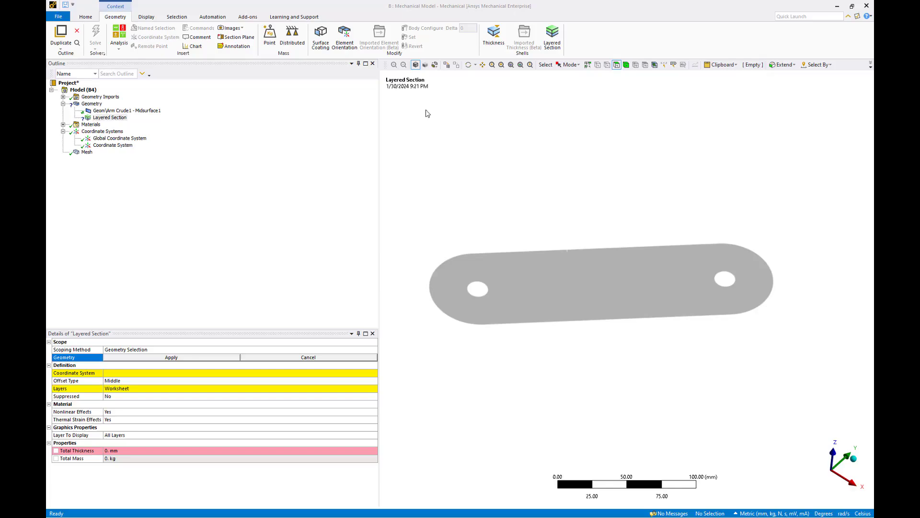
left_click(626, 68)
left_click(583, 286)
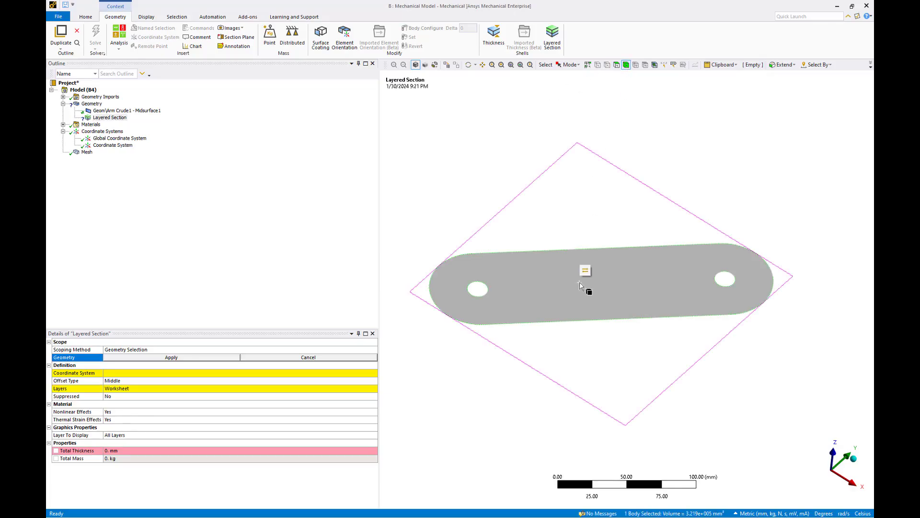
left_click(585, 271)
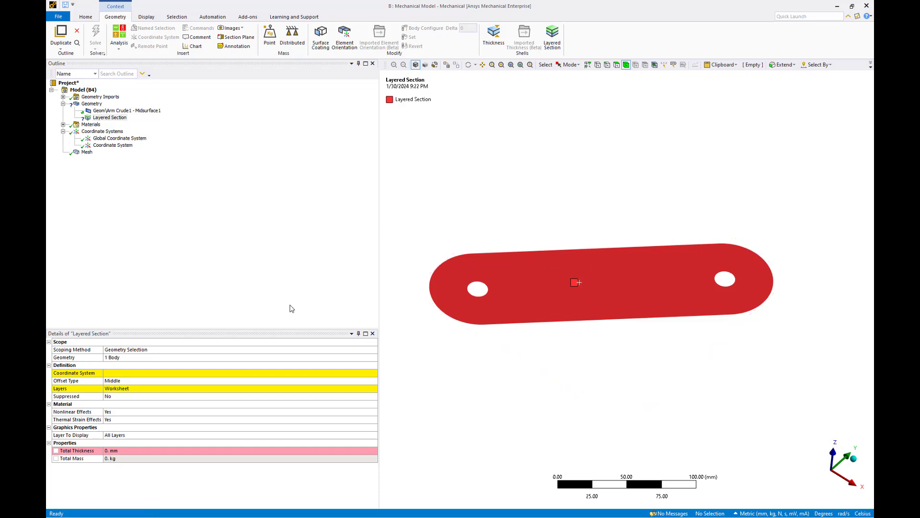
Set the section's coordinate system to the new Coordinate System and open its Layers worksheet
left_click(201, 374)
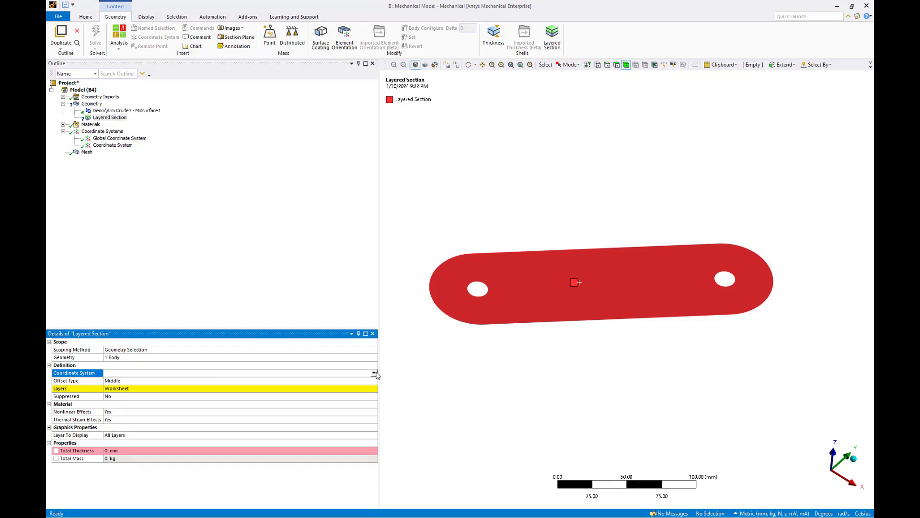
left_click(374, 373)
left_click(356, 384)
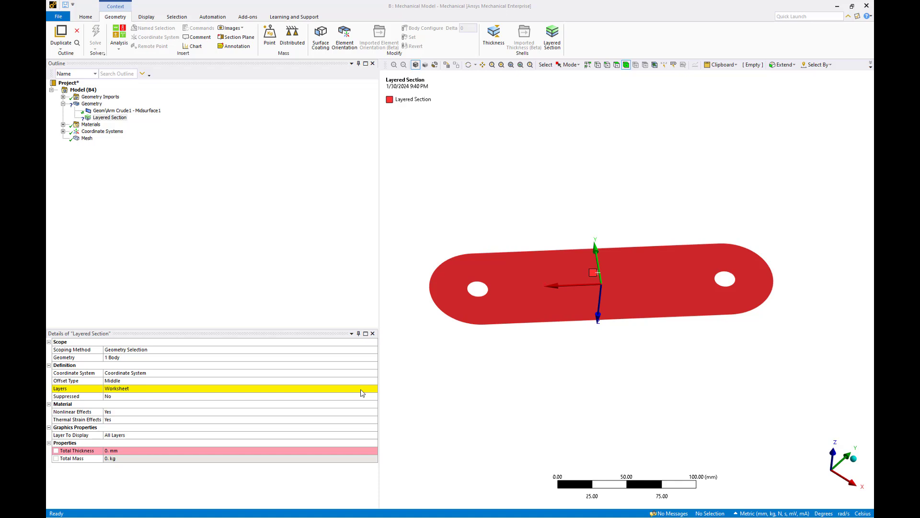
left_click(362, 392)
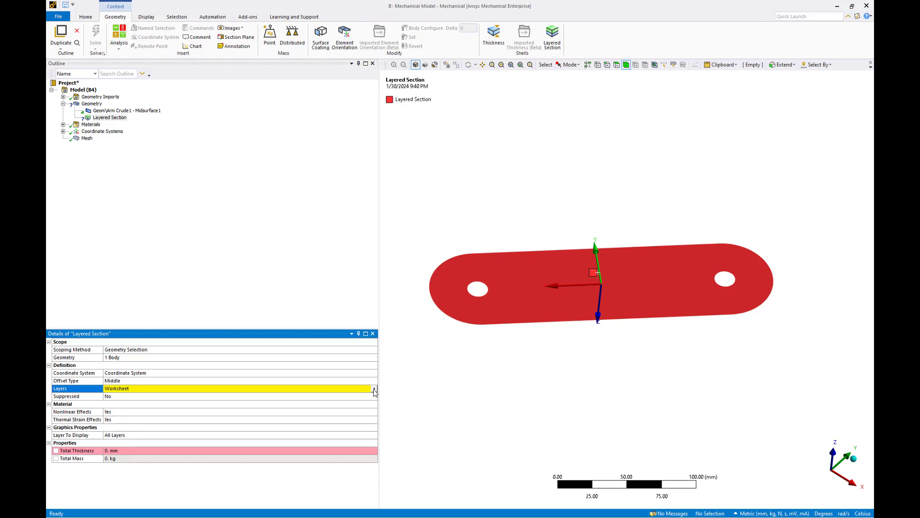
left_click(374, 389)
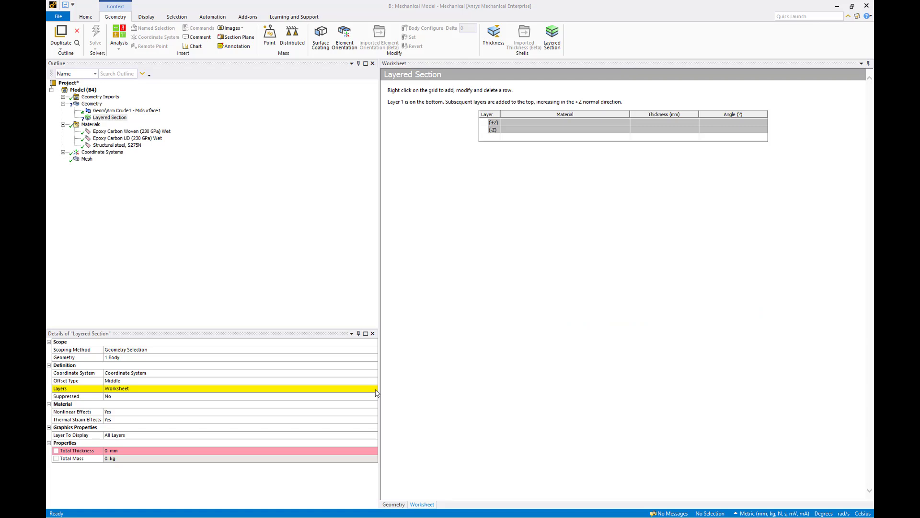
Add the first layer row to the Layered Section worksheet grid
right_click(586, 125)
left_click(600, 135)
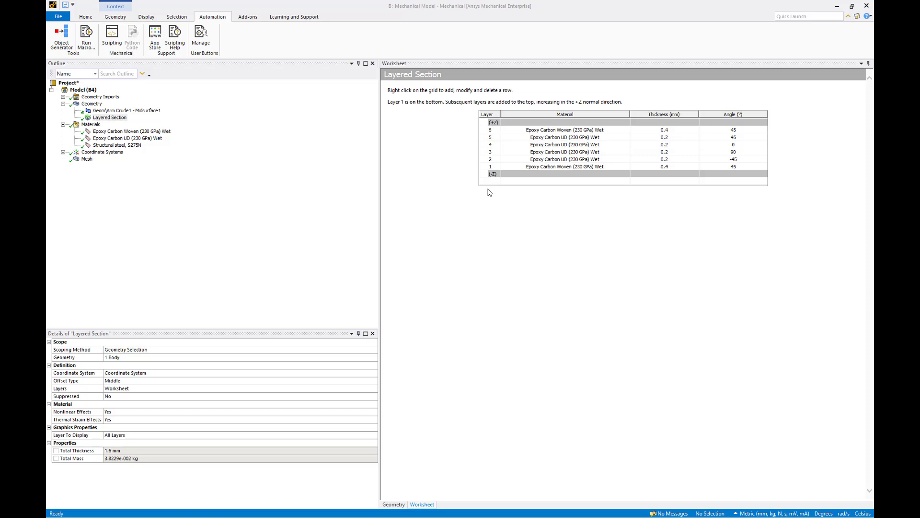
Show the 5.0 mm shell mesh with Thick Shells and Beams display, tilting to see the slab thickness
left_click(490, 192)
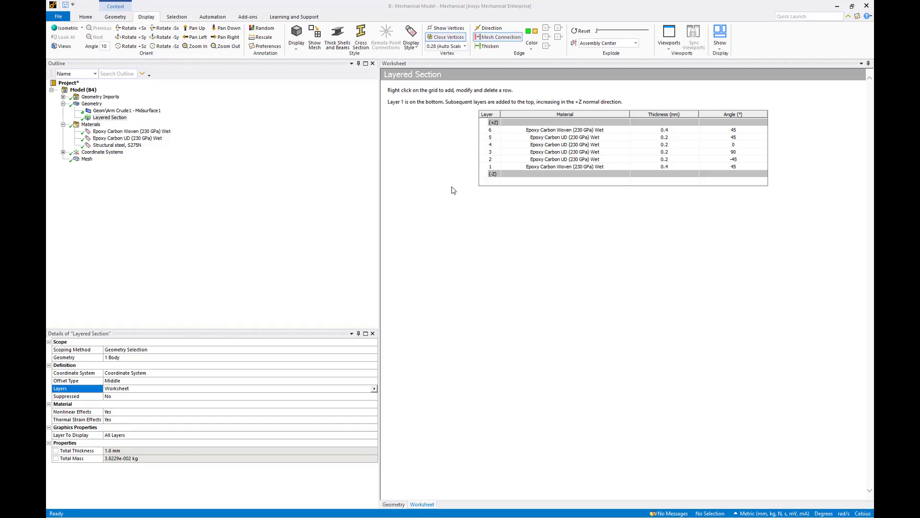
left_click(89, 163)
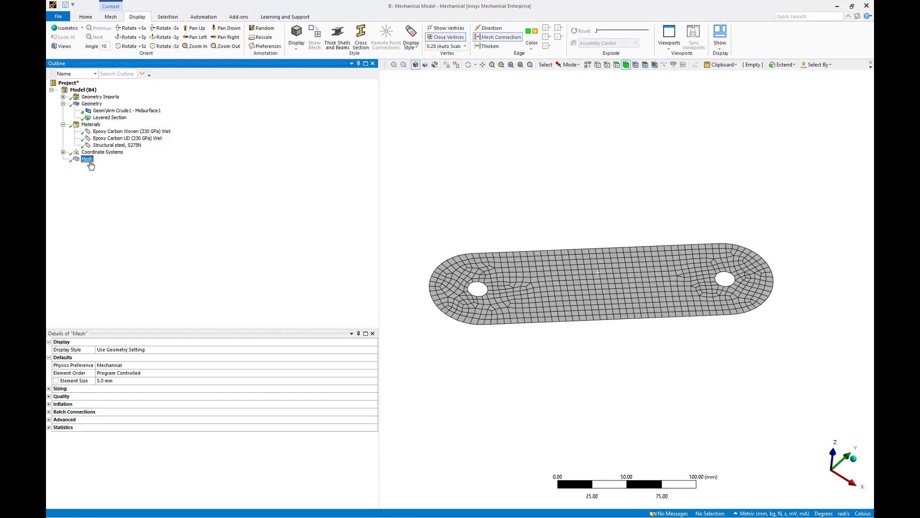
left_click(337, 35)
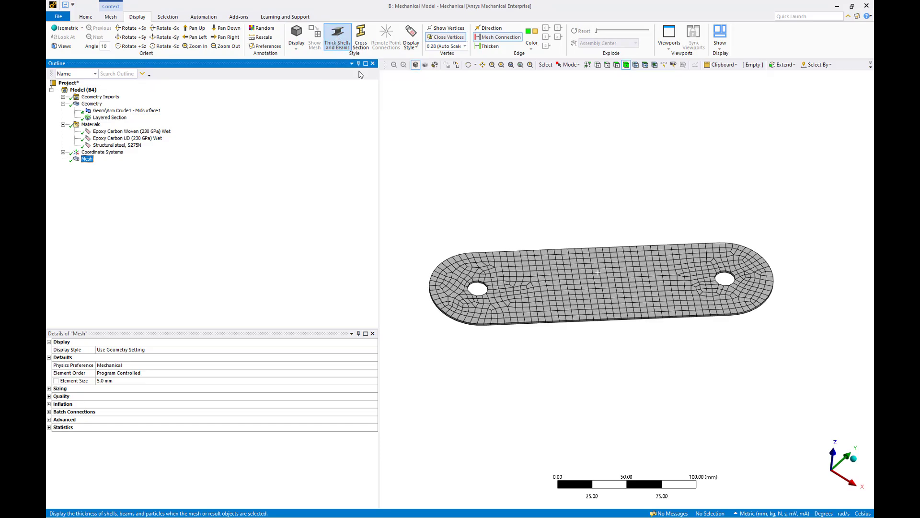
middle_click_drag(478, 195, 472, 167)
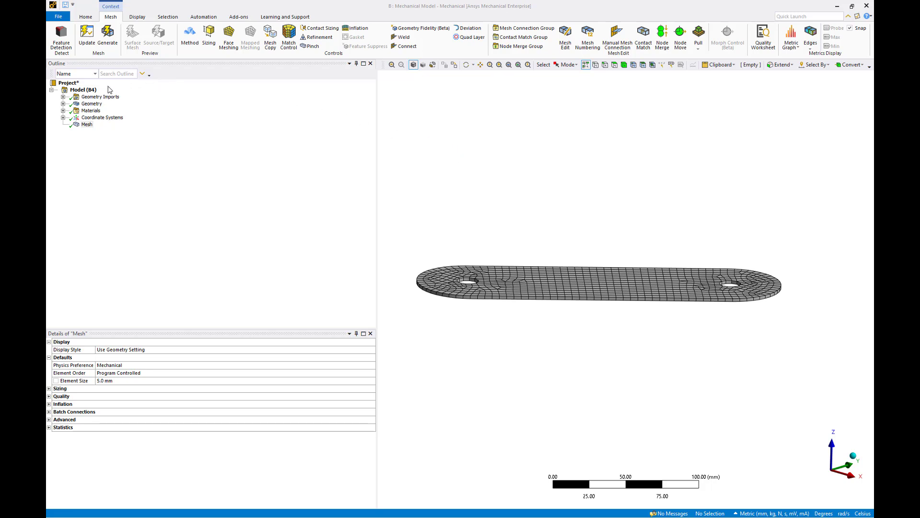
left_click(92, 91)
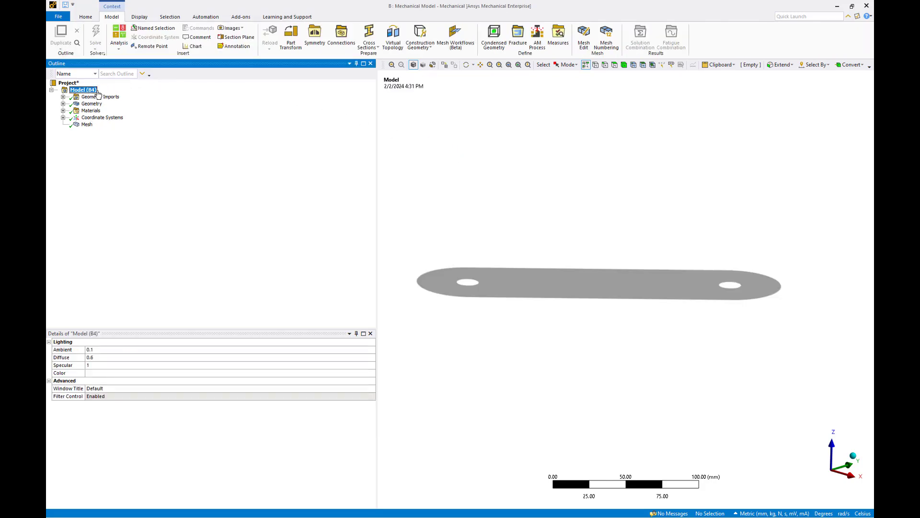
Add a Static Structural analysis (C3) from the Analysis drop-down
left_click(118, 49)
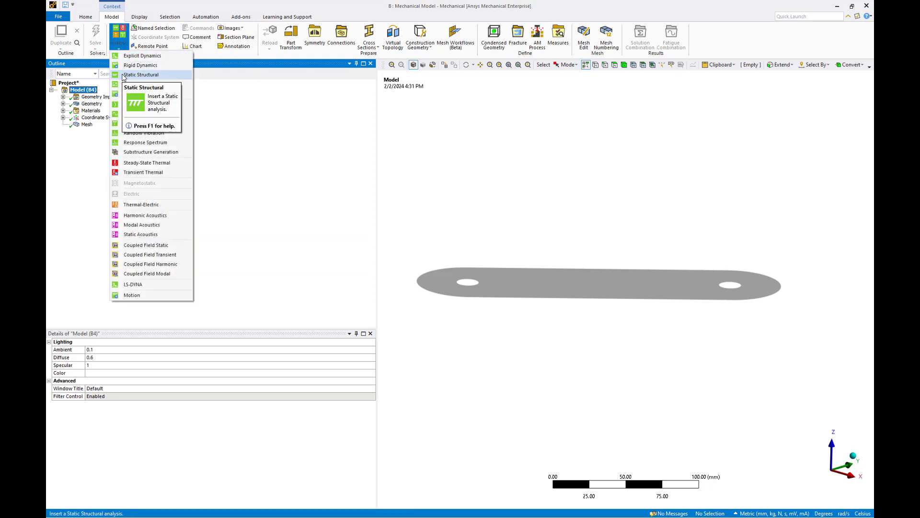
left_click(141, 75)
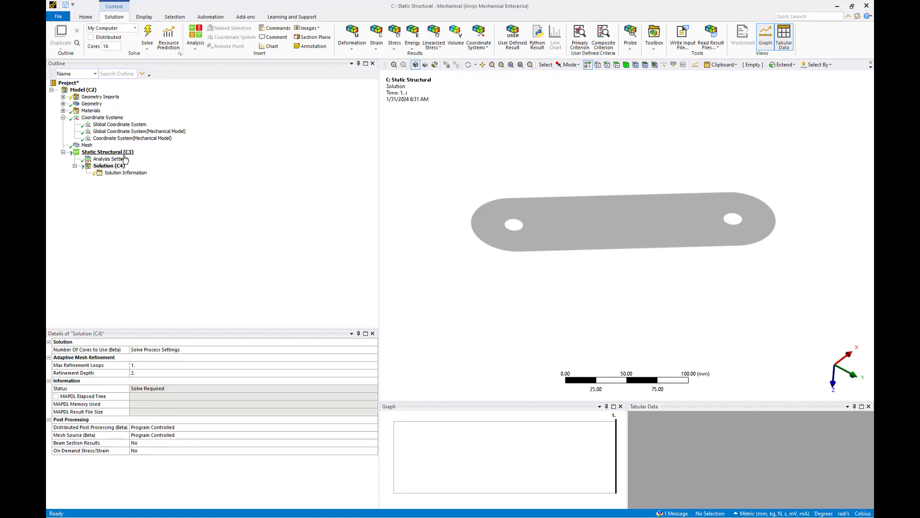
Add a Fixed Support on the right hole's 7.5 mm-radius edge
right_click(125, 155)
mouse_move(153, 163)
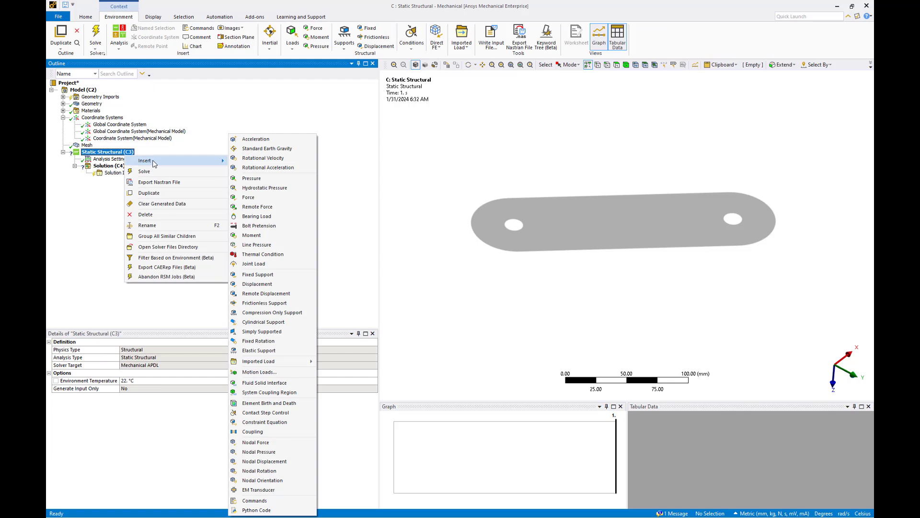
left_click(258, 274)
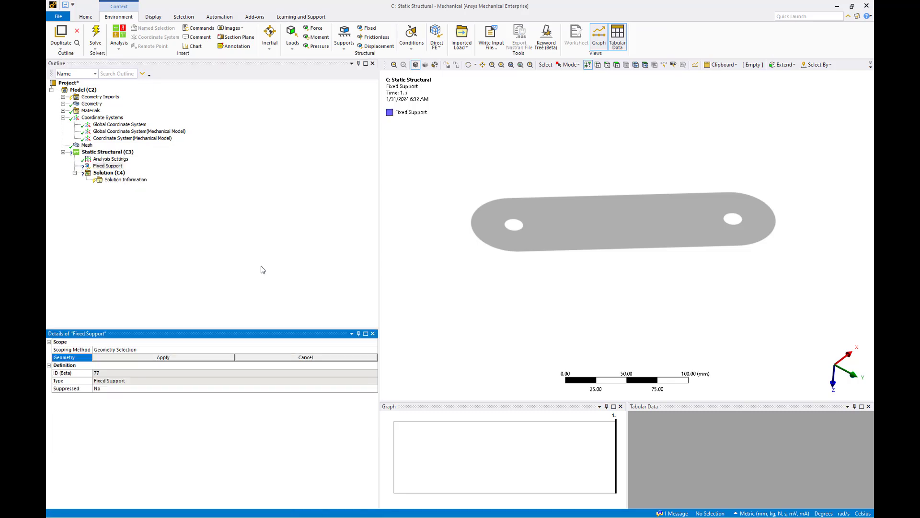
left_click(731, 218)
key("Return")
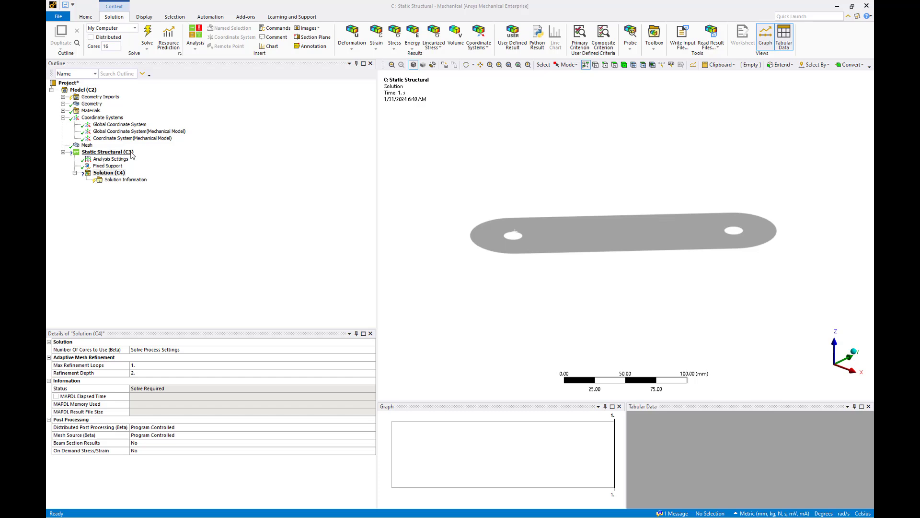
Insert a Force applied to the left hole's circular edge
left_click(132, 154)
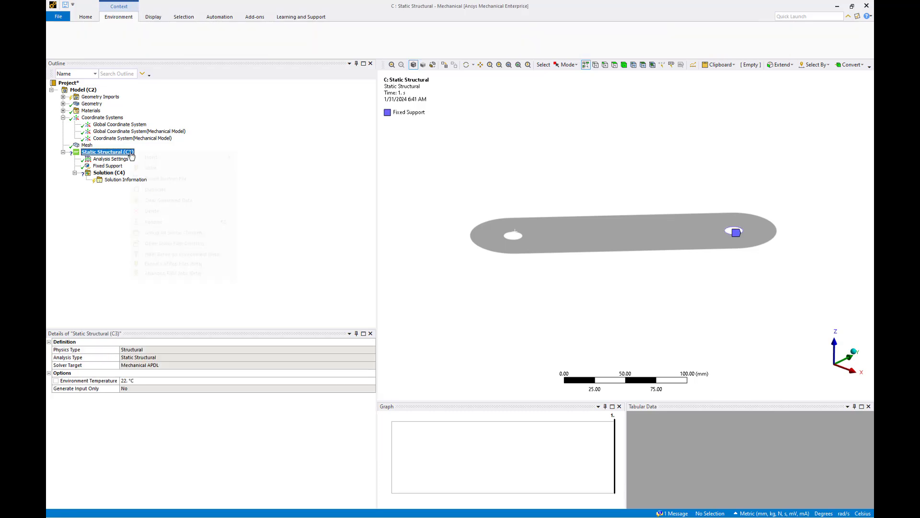
right_click(131, 154)
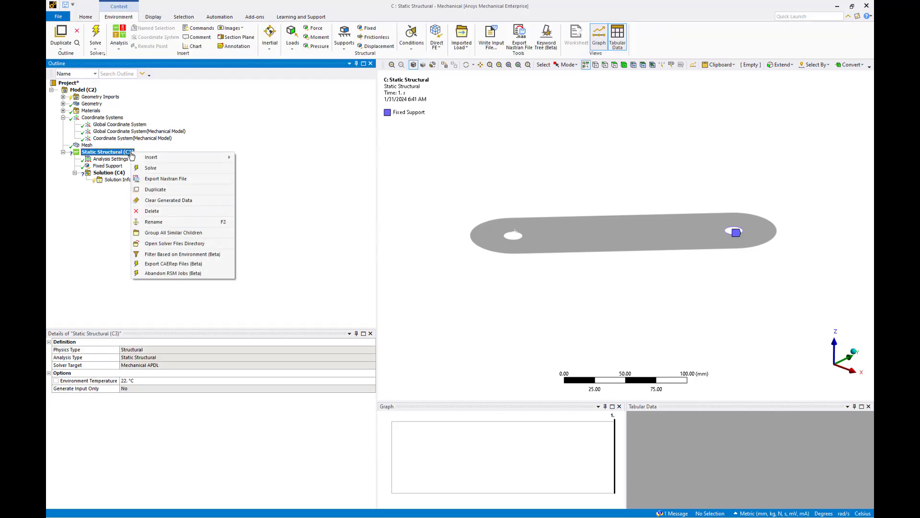
mouse_move(208, 157)
left_click(255, 197)
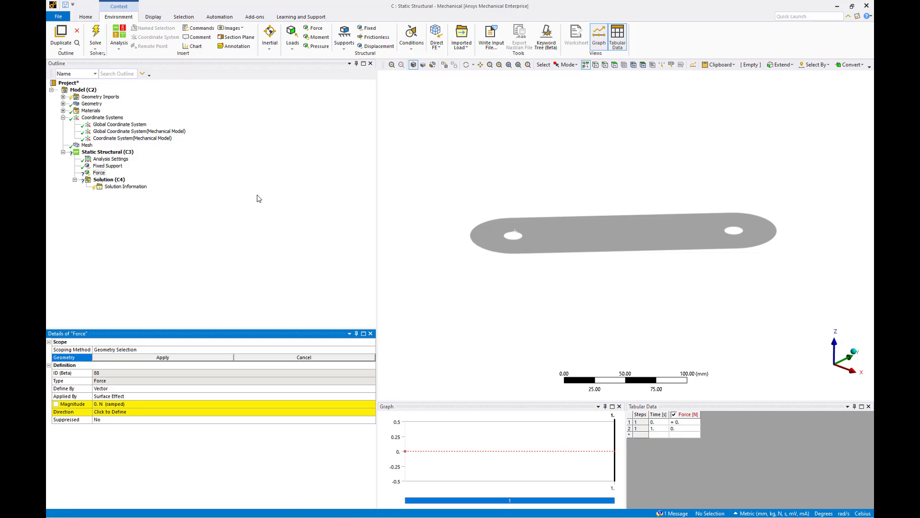
left_click(513, 238)
left_click(546, 210)
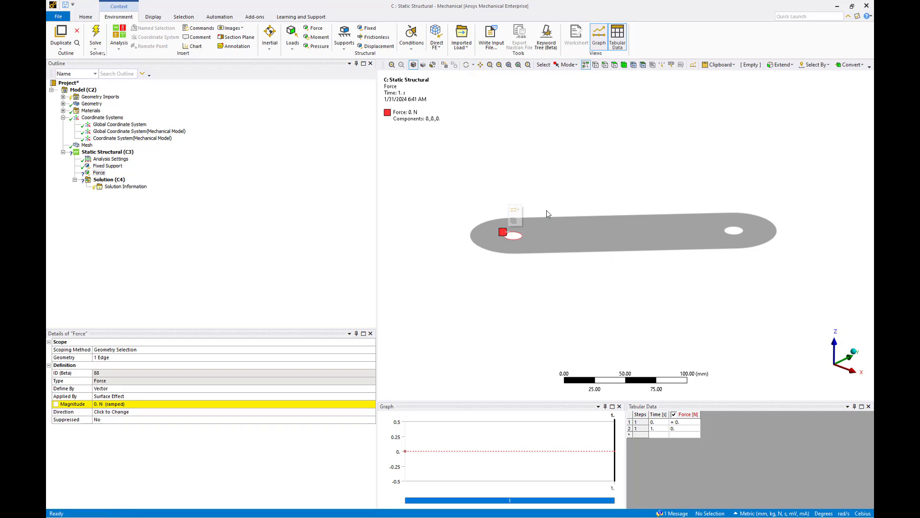
Define the force by Components with a Z component of -5 N
left_click(373, 388)
left_click(372, 387)
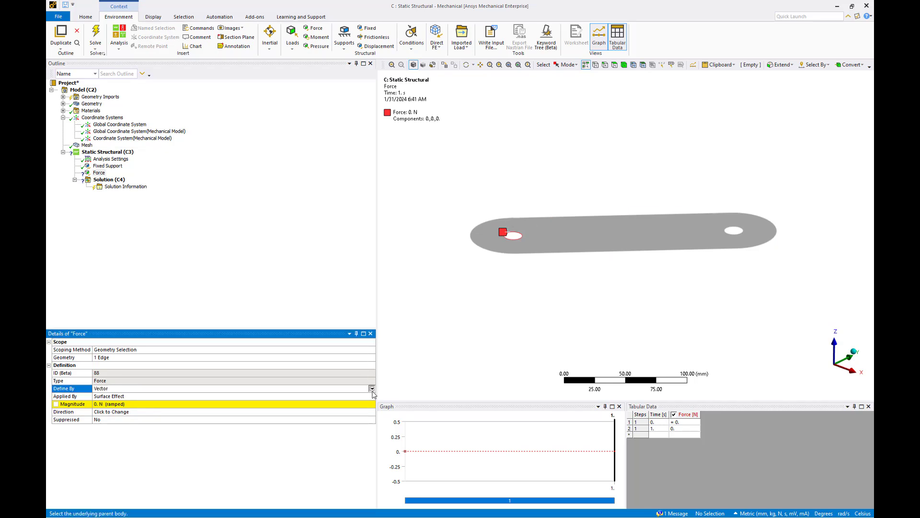
left_click(312, 403)
left_click(301, 427)
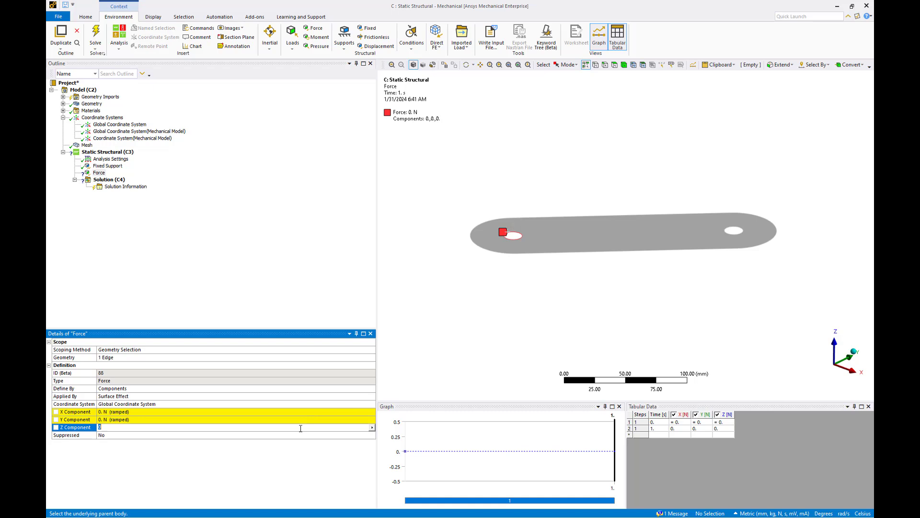
type("-5")
key("Return")
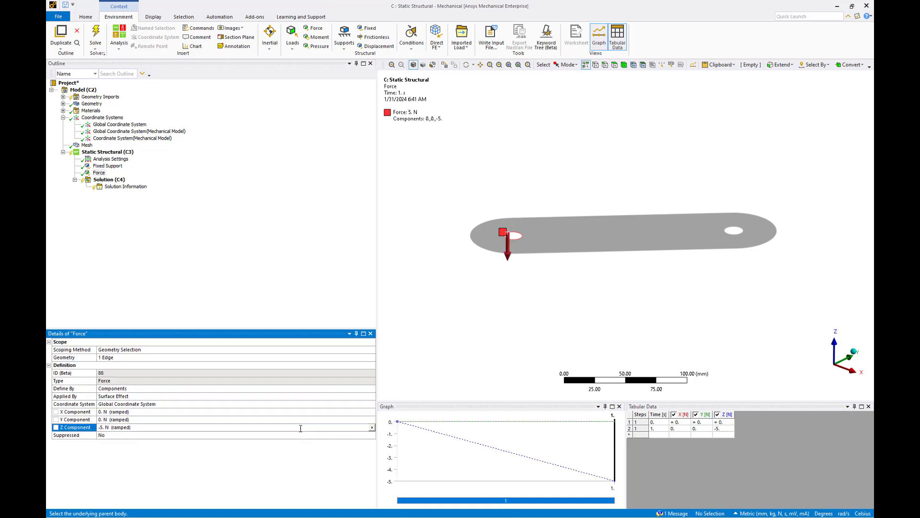
left_click(146, 153)
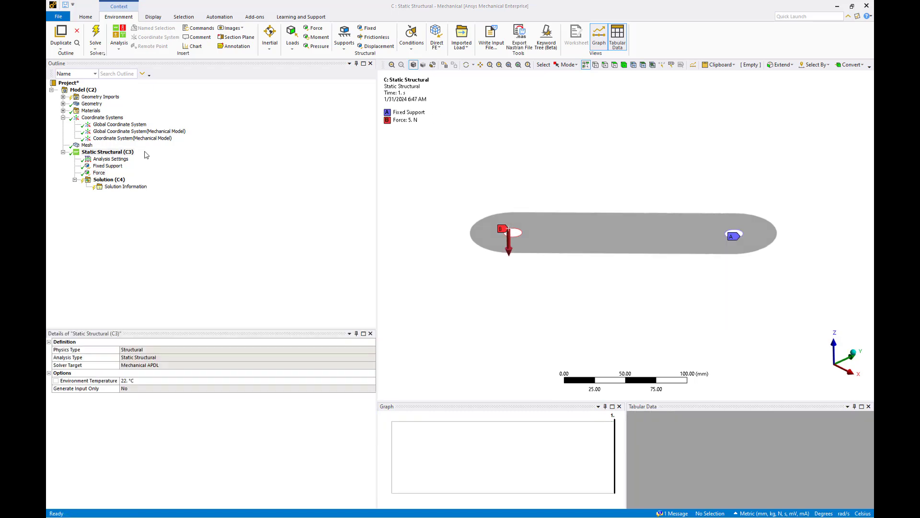
Solve the Static Structural analysis
left_click(123, 153)
right_click(124, 153)
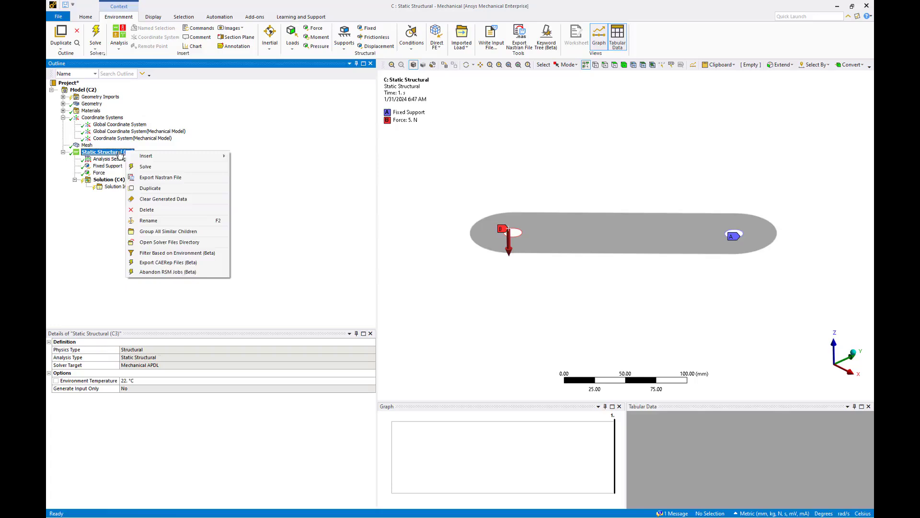
left_click(144, 166)
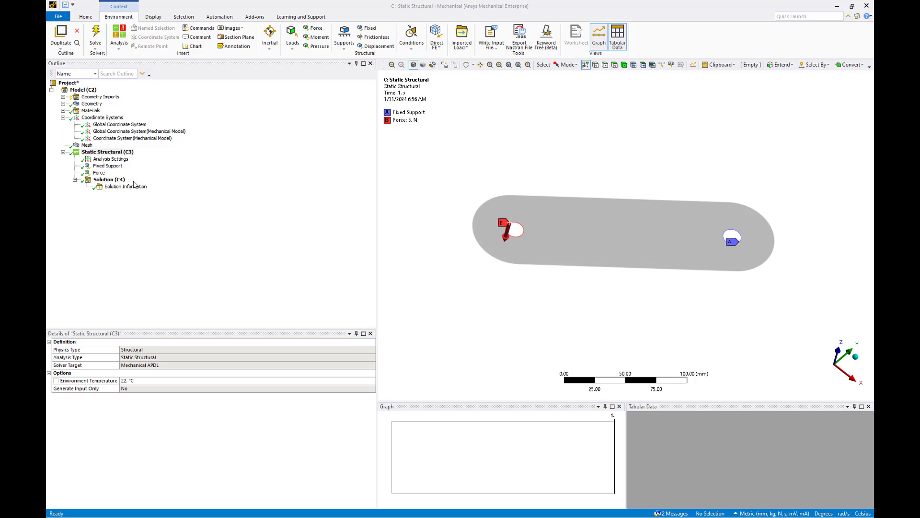
Add Total Deformation and Equivalent Elastic Strain results under Solution
left_click(126, 183)
right_click(120, 183)
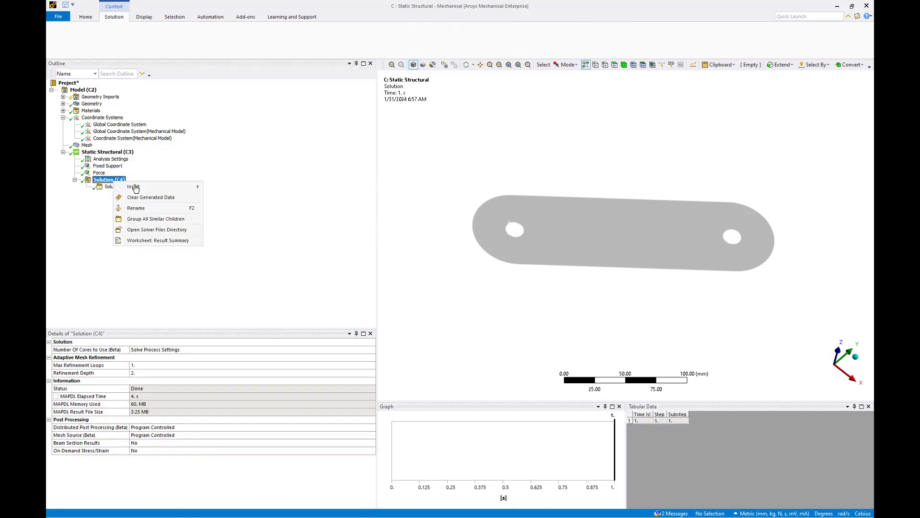
mouse_move(136, 188)
mouse_move(223, 188)
left_click(295, 188)
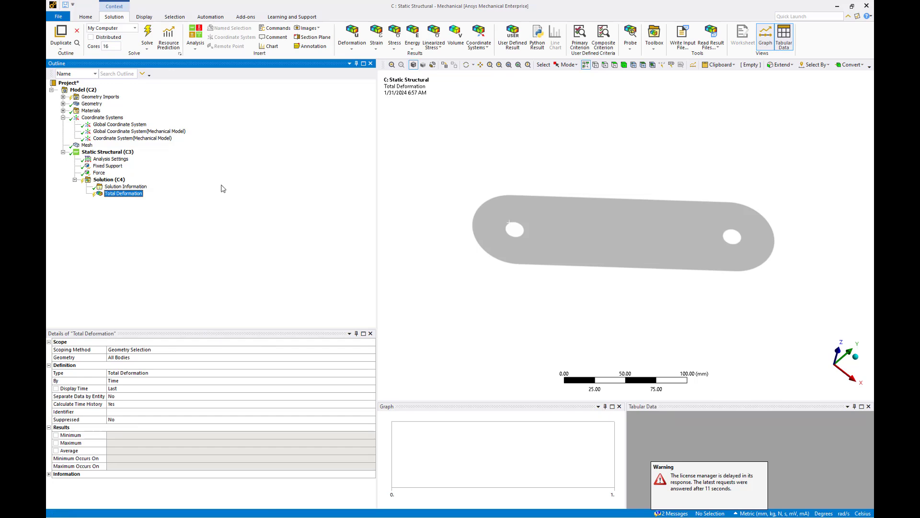
left_click(109, 180)
right_click(114, 180)
mouse_move(154, 184)
mouse_move(242, 195)
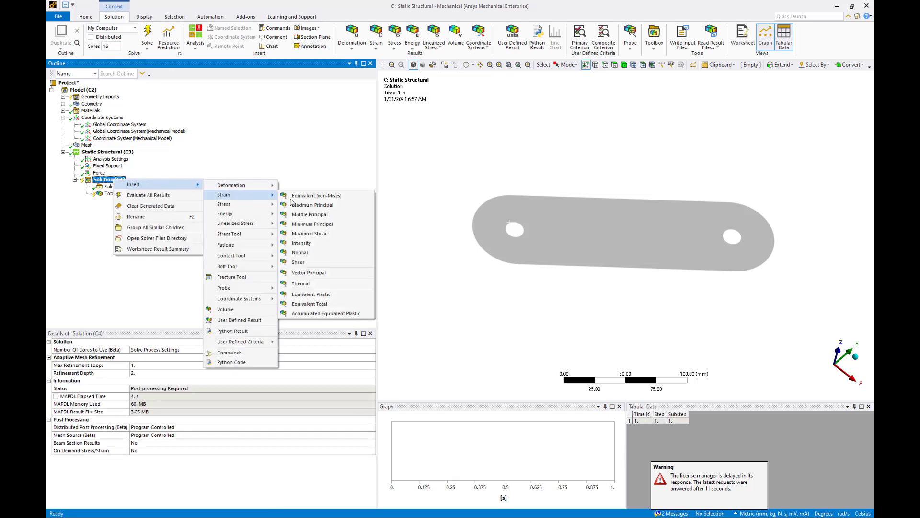
left_click(293, 196)
Add an Equivalent (von-Mises) Stress result and evaluate all results
left_click(110, 180)
right_click(123, 181)
mouse_move(158, 185)
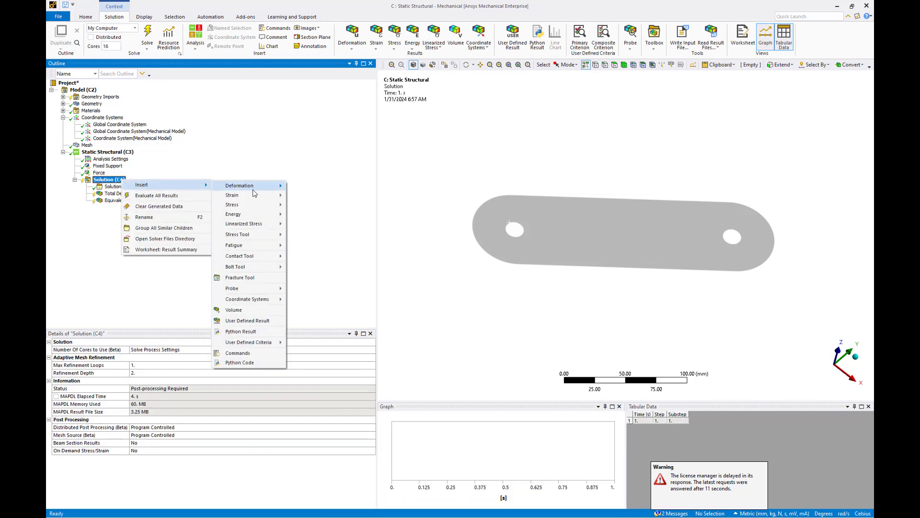
mouse_move(235, 205)
left_click(305, 205)
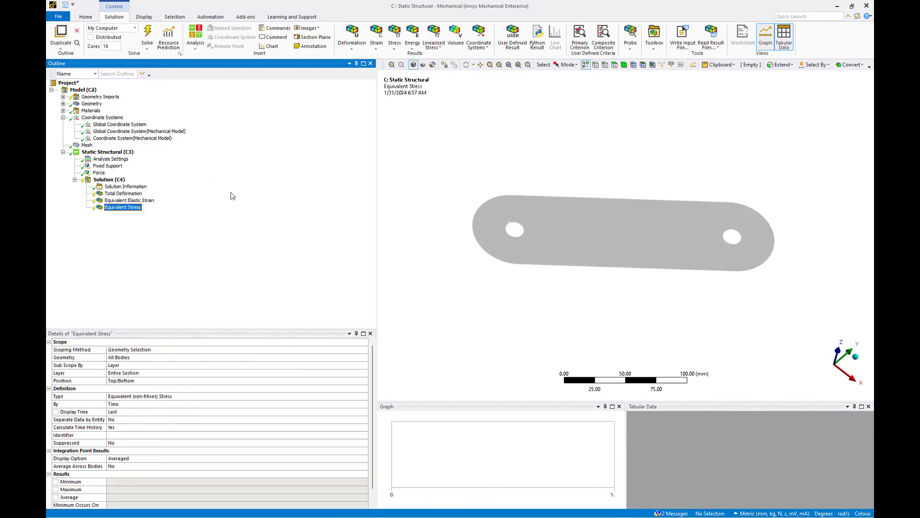
right_click(117, 182)
left_click(143, 194)
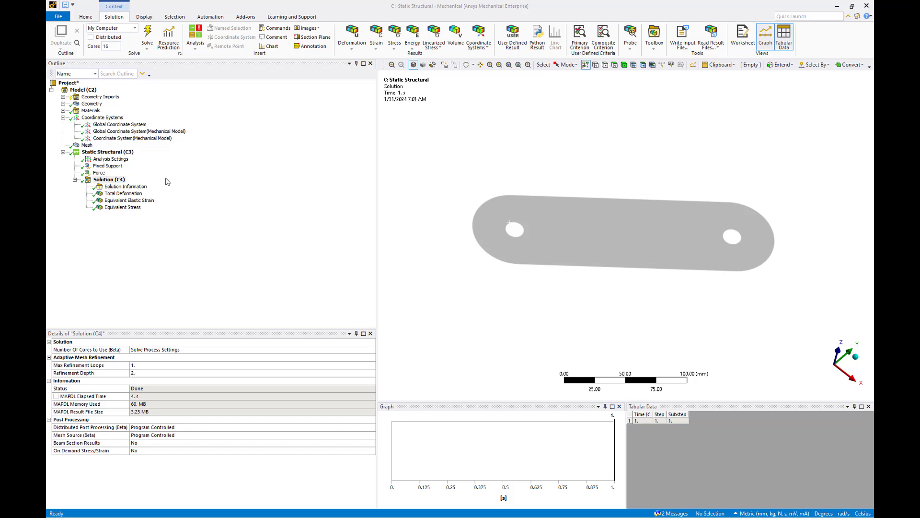
View the Total Deformation and Equivalent Elastic Strain contours, ending on Equivalent Stress (peak 103.43 MPa)
left_click(160, 192)
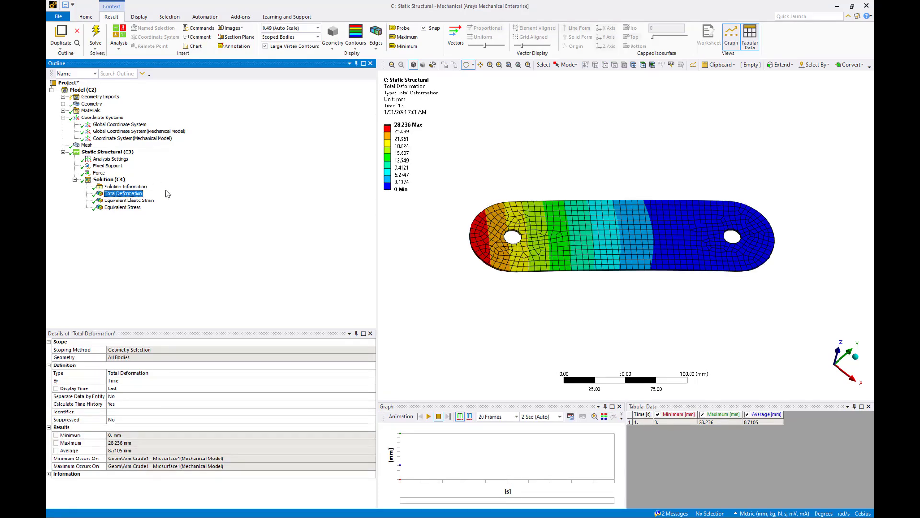
left_click(146, 201)
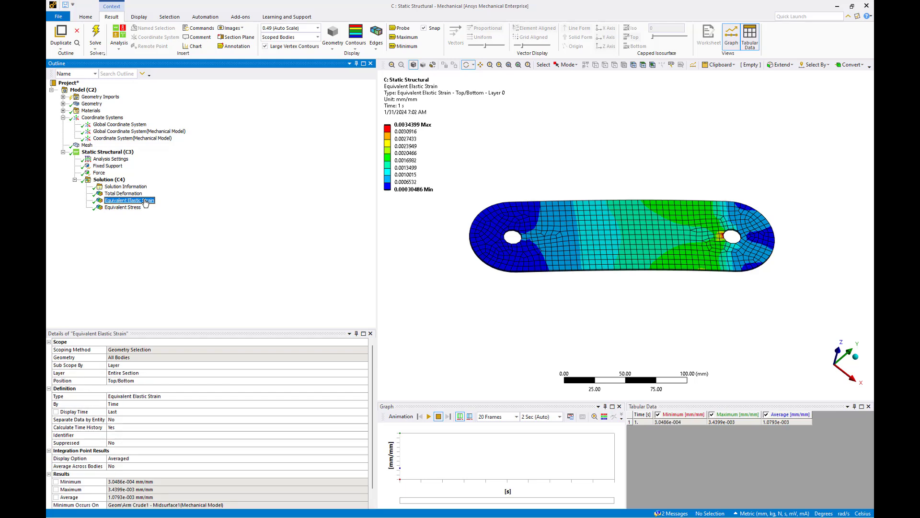
left_click(132, 208)
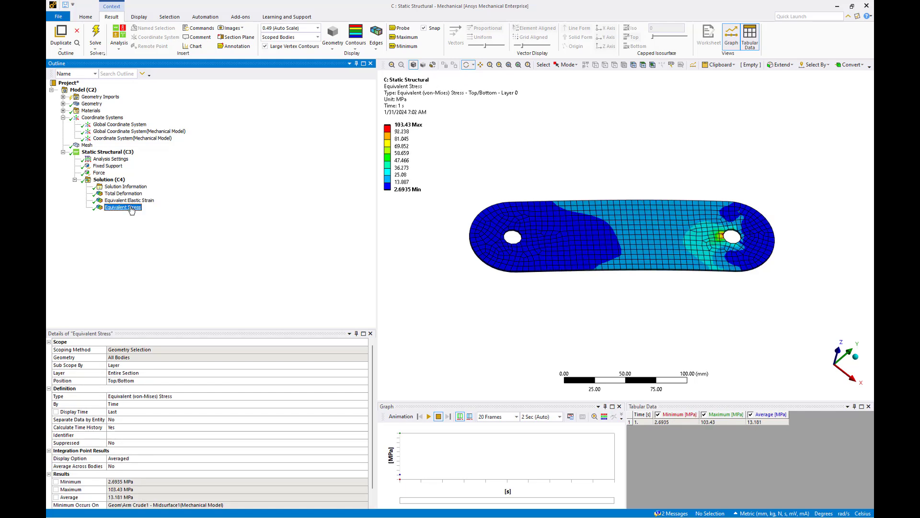